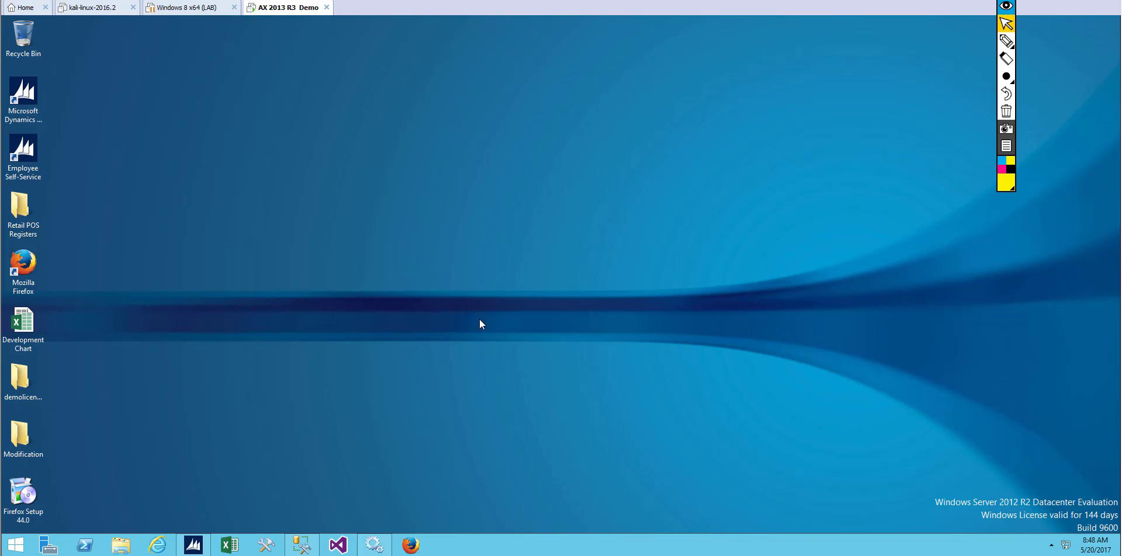
Open Microsoft Dynamics AX and enlarge the module list in the navigation pane so that Sales and marketing shows in it
double_click(33, 108)
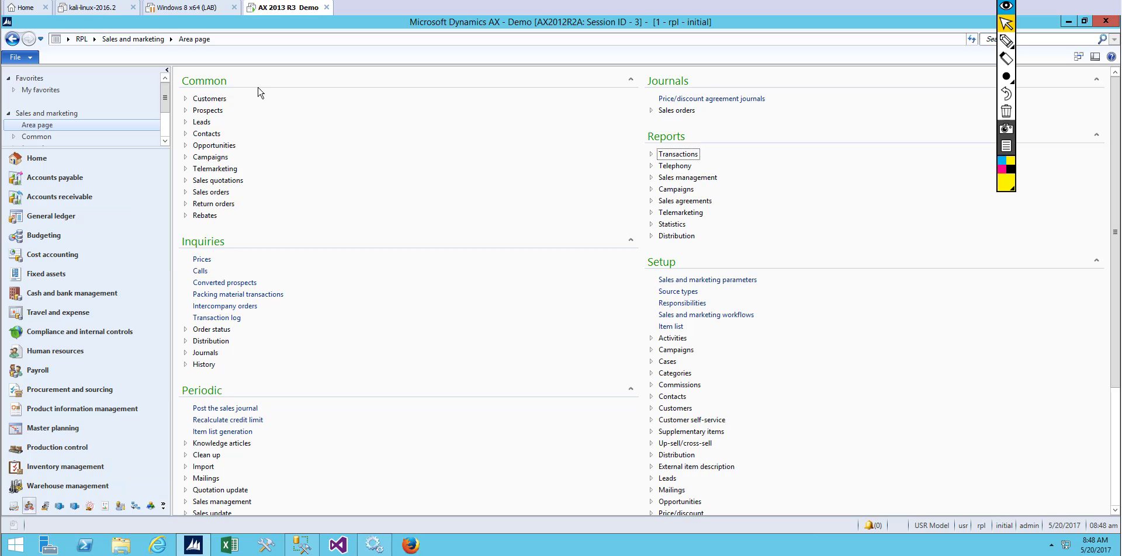
drag(173, 73, 170, 74)
drag(113, 147, 118, 110)
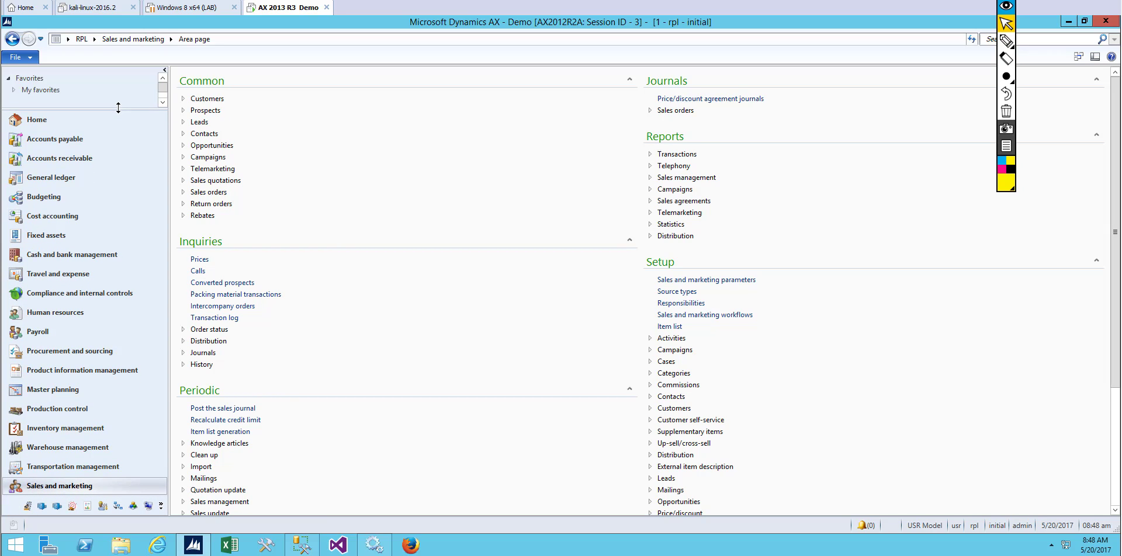
Outline the navigation pane and the Sales and marketing area page freehand with the yellow pen
click(1006, 40)
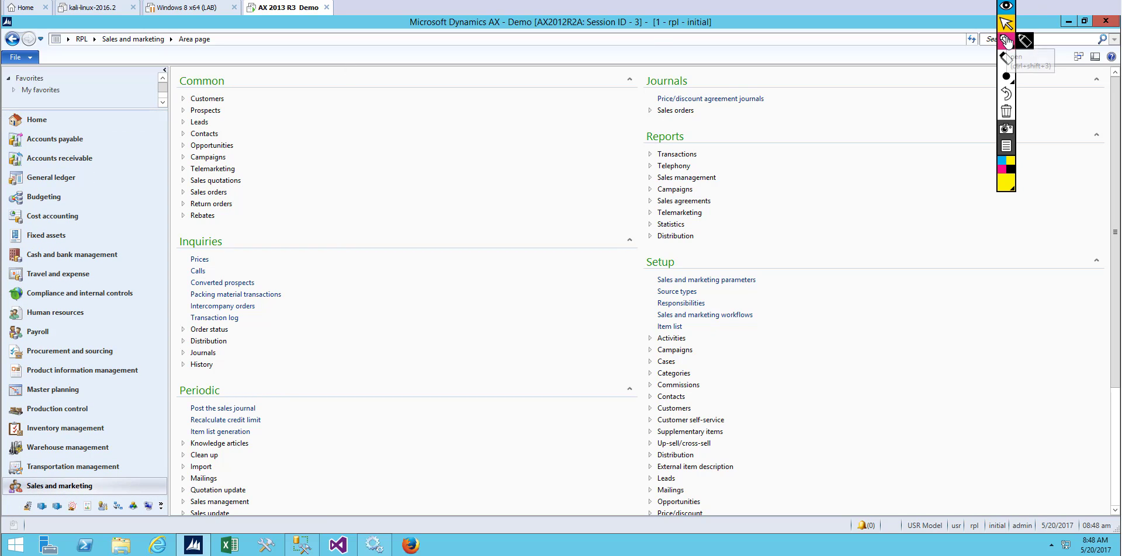
mouse_move(3, 68)
mouse_down()
mouse_move(175, 342)
mouse_move(158, 512)
mouse_move(33, 515)
mouse_move(6, 403)
mouse_move(5, 85)
mouse_up()
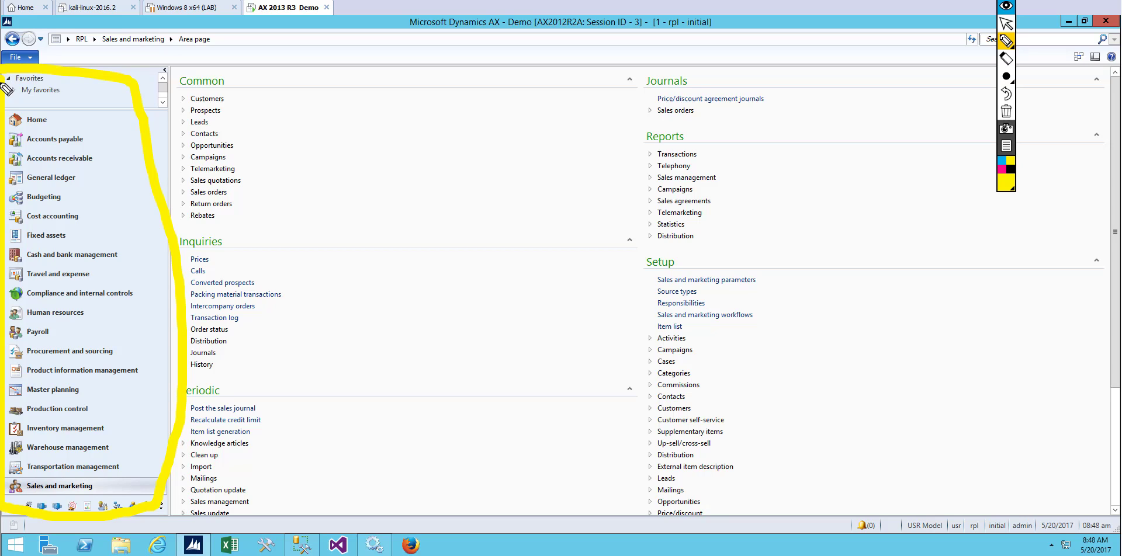
mouse_move(169, 57)
mouse_down()
mouse_move(1114, 59)
mouse_move(1110, 479)
mouse_move(1046, 532)
mouse_move(625, 531)
mouse_move(275, 500)
mouse_move(169, 517)
mouse_move(155, 445)
mouse_move(168, 396)
mouse_move(176, 58)
mouse_up()
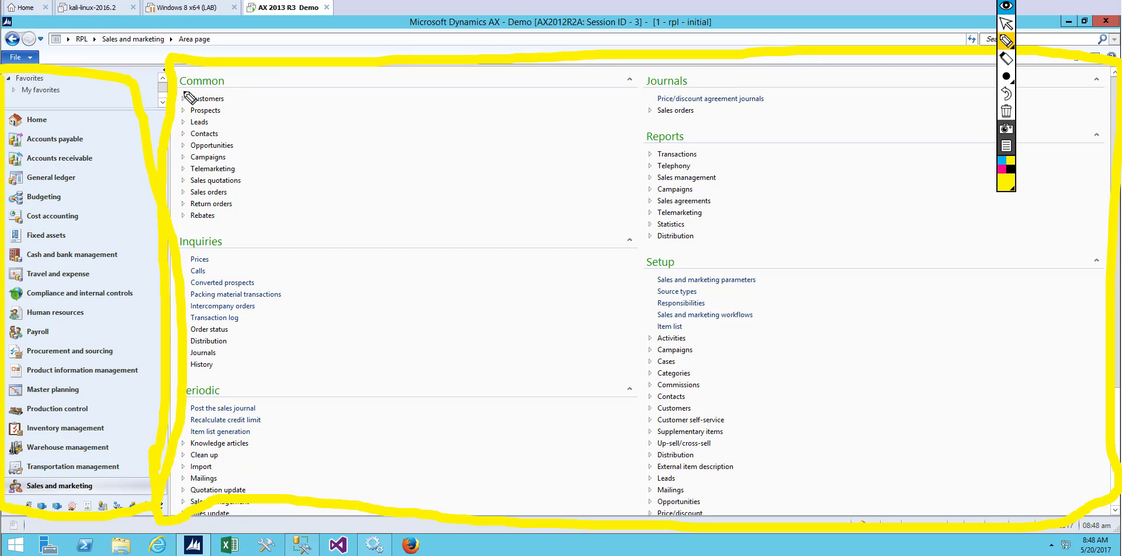
Mark the Common, Journals, Reports, Setup, Inquiries and Periodic headings with yellow pen strokes
mouse_move(175, 88)
mouse_down()
mouse_move(260, 86)
mouse_move(267, 57)
mouse_up()
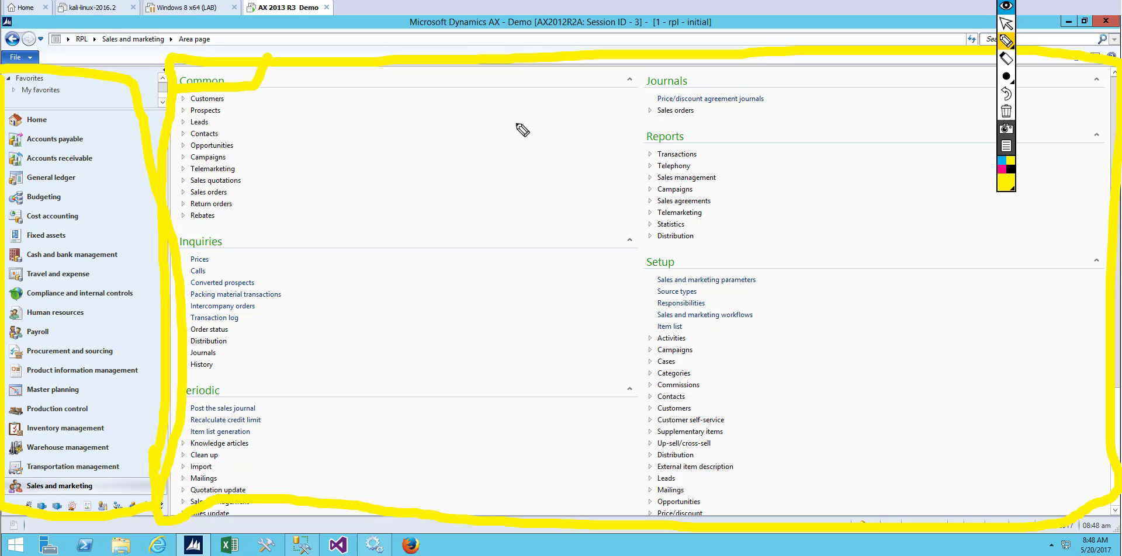
mouse_move(601, 68)
mouse_down()
mouse_move(622, 111)
mouse_move(706, 119)
mouse_move(819, 75)
mouse_move(824, 63)
mouse_up()
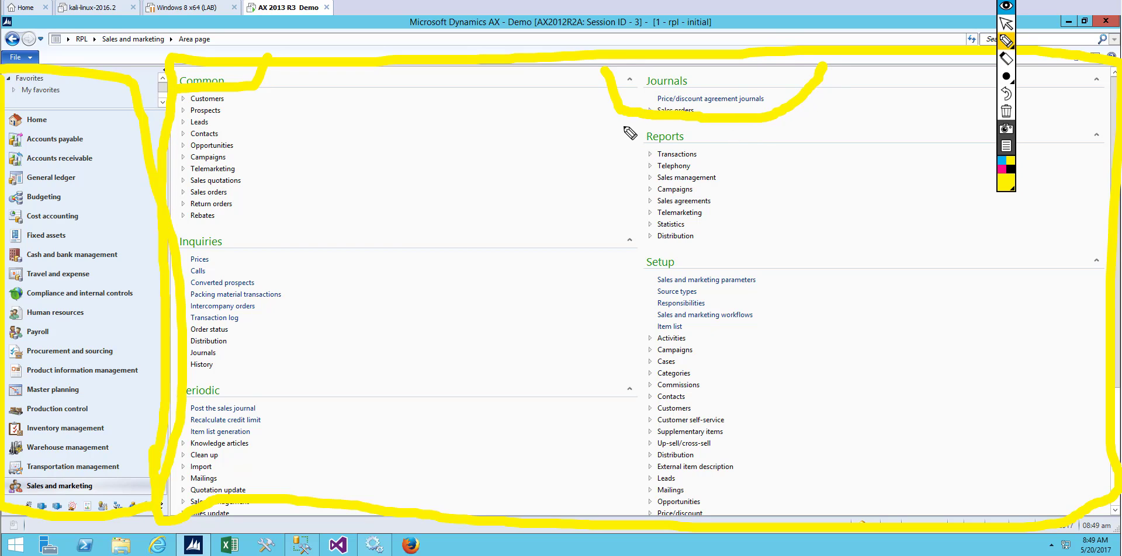
drag(622, 125, 757, 138)
drag(689, 263, 737, 257)
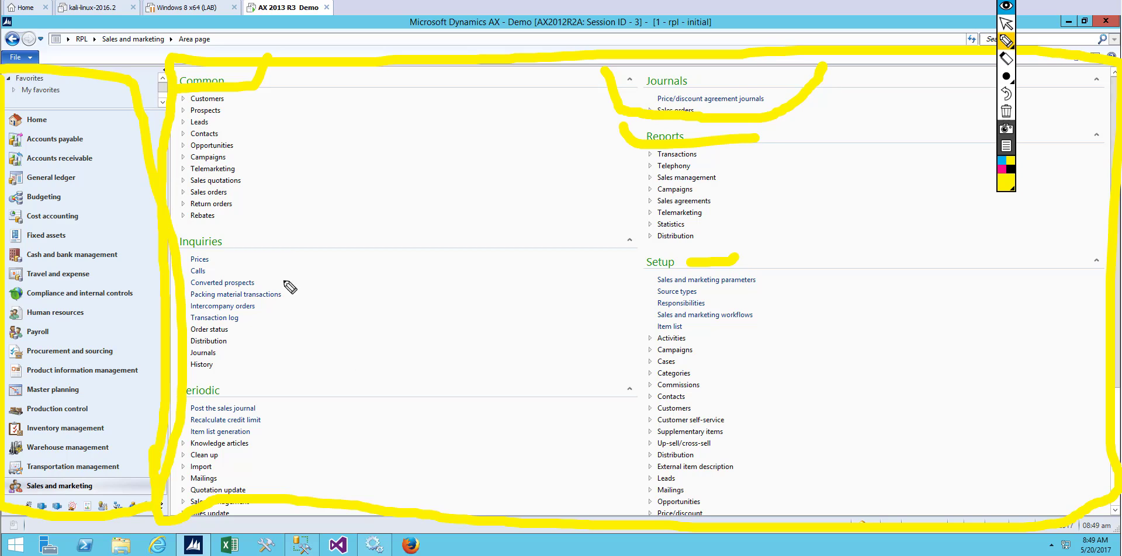
drag(242, 244, 304, 224)
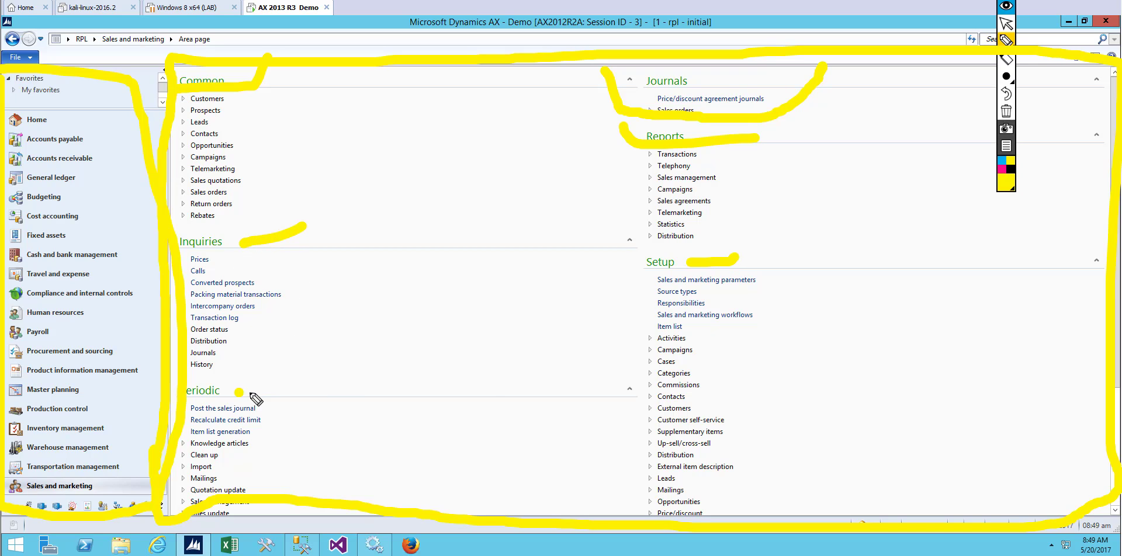
drag(237, 393, 345, 373)
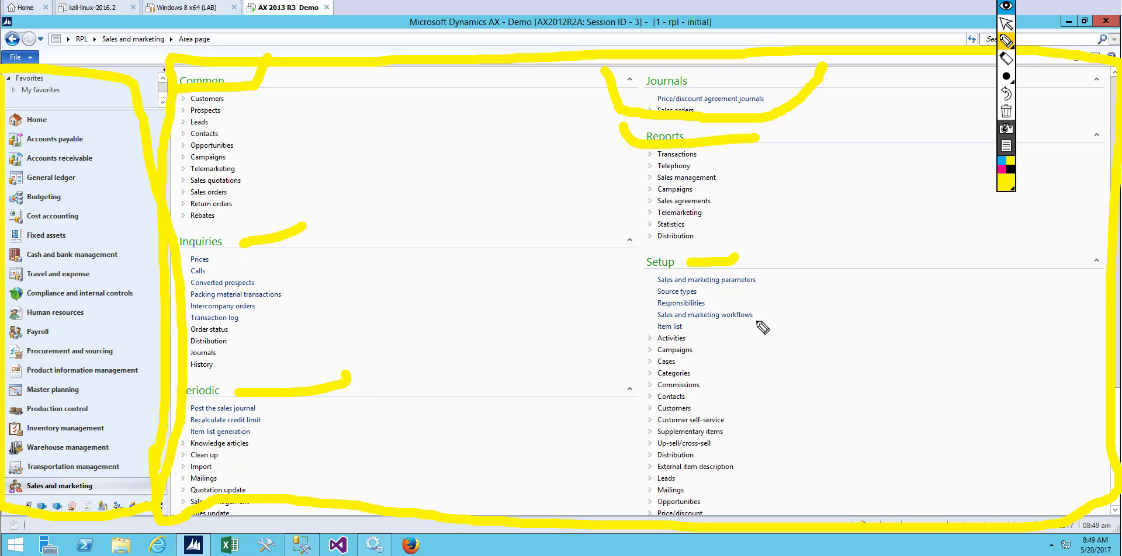
Erase the pen strokes at the group headings and both outlines around the area page and navigation pane
click(1006, 58)
mouse_move(795, 115)
mouse_down()
mouse_move(821, 56)
mouse_move(709, 156)
mouse_move(707, 226)
mouse_up()
click(720, 276)
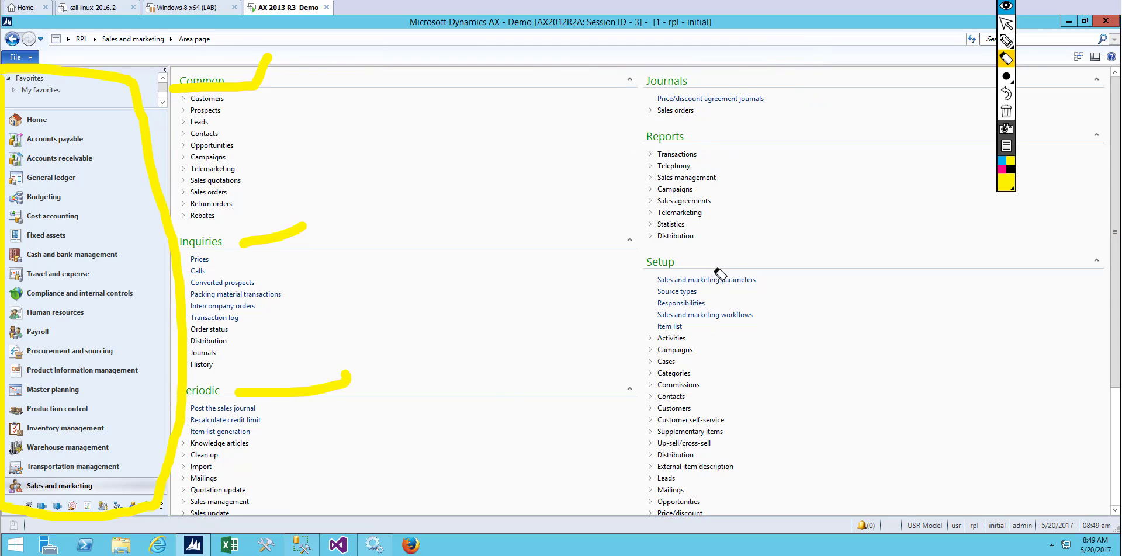
drag(321, 396, 304, 415)
click(303, 229)
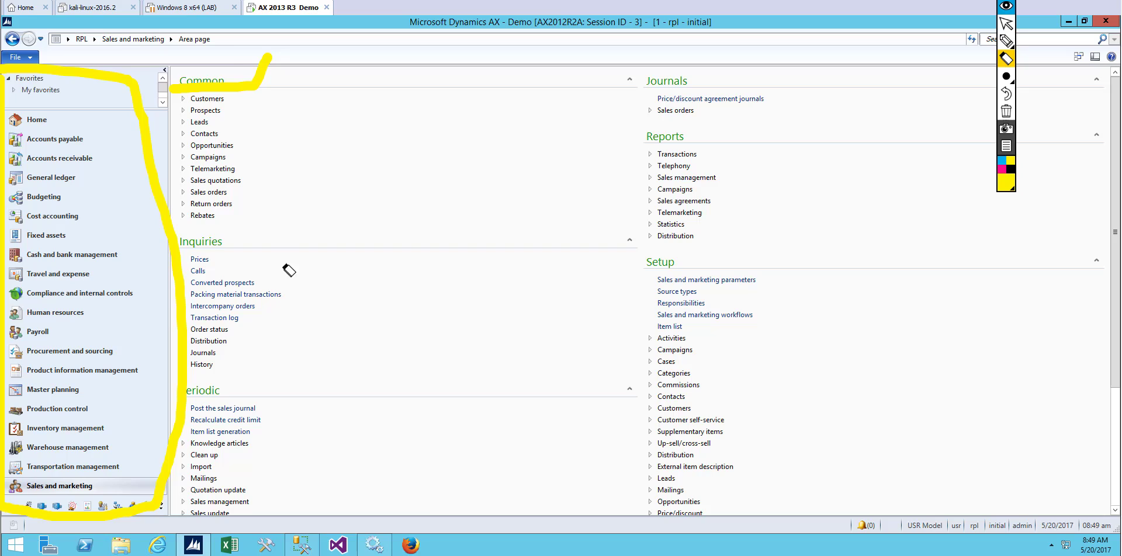
click(232, 89)
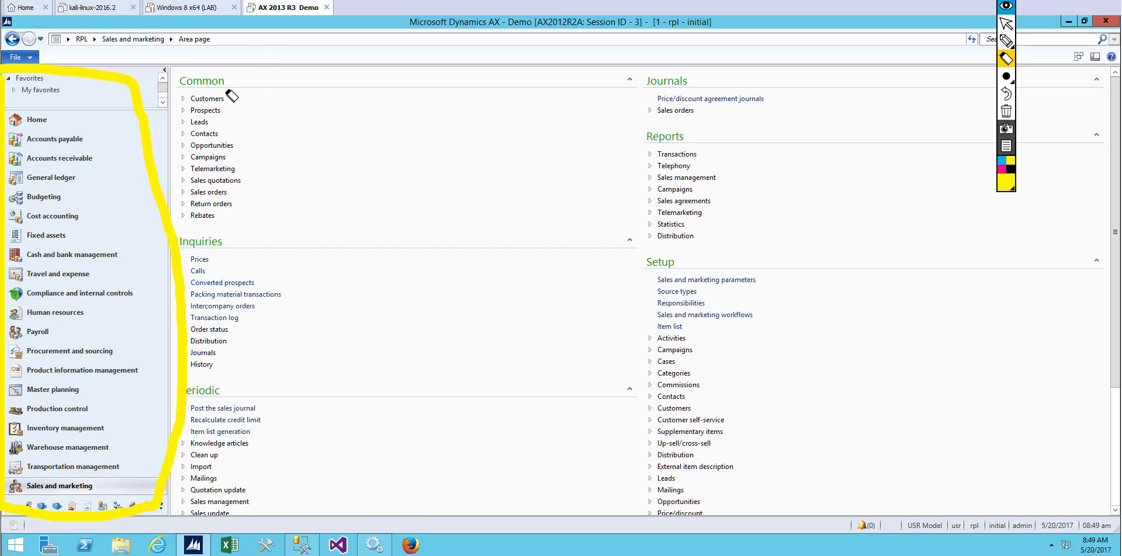
click(139, 104)
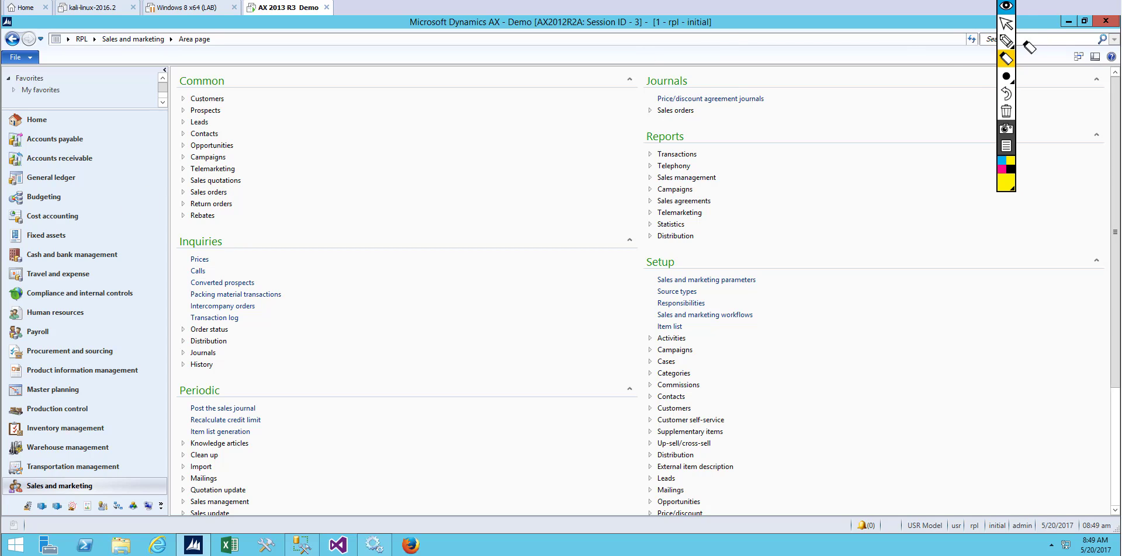
Mark Accounts payable, Accounts receivable, Budgeting, Inventory management and Sales and marketing in the module list with yellow pen strokes
click(1006, 40)
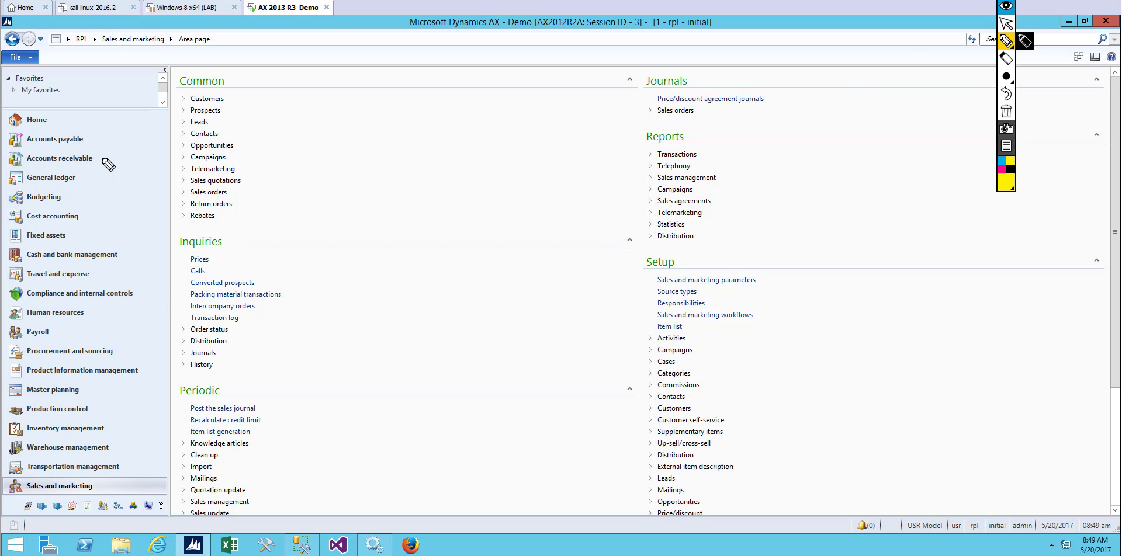
mouse_move(92, 144)
mouse_down()
mouse_move(108, 140)
mouse_move(94, 146)
mouse_move(107, 144)
mouse_move(110, 166)
mouse_move(129, 155)
mouse_up()
drag(94, 196, 120, 189)
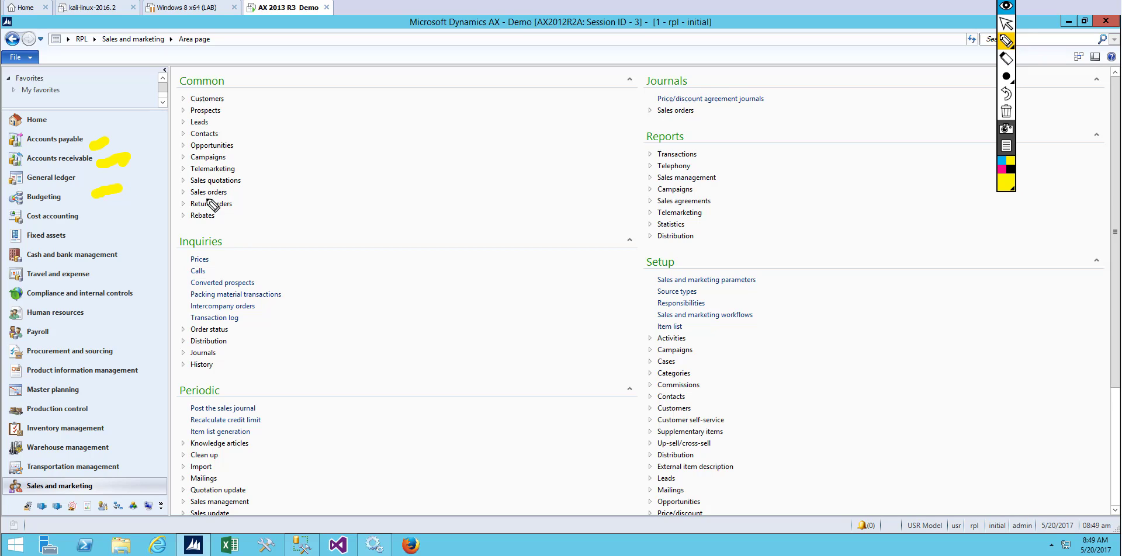
drag(106, 436, 133, 430)
drag(114, 488, 136, 465)
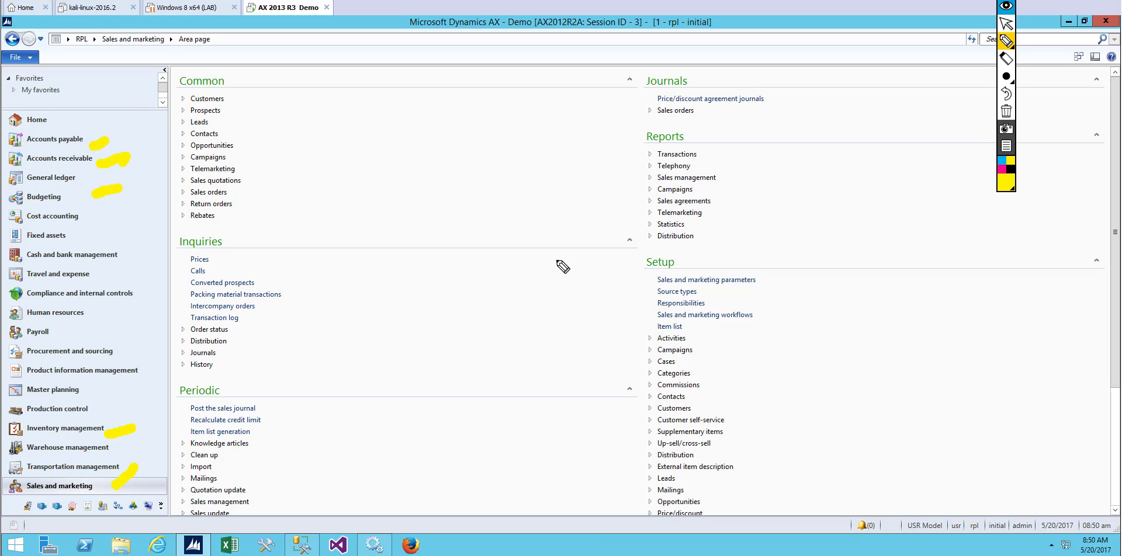
Outline the whole module list from Home to Sales and marketing with the yellow pen
click(1006, 24)
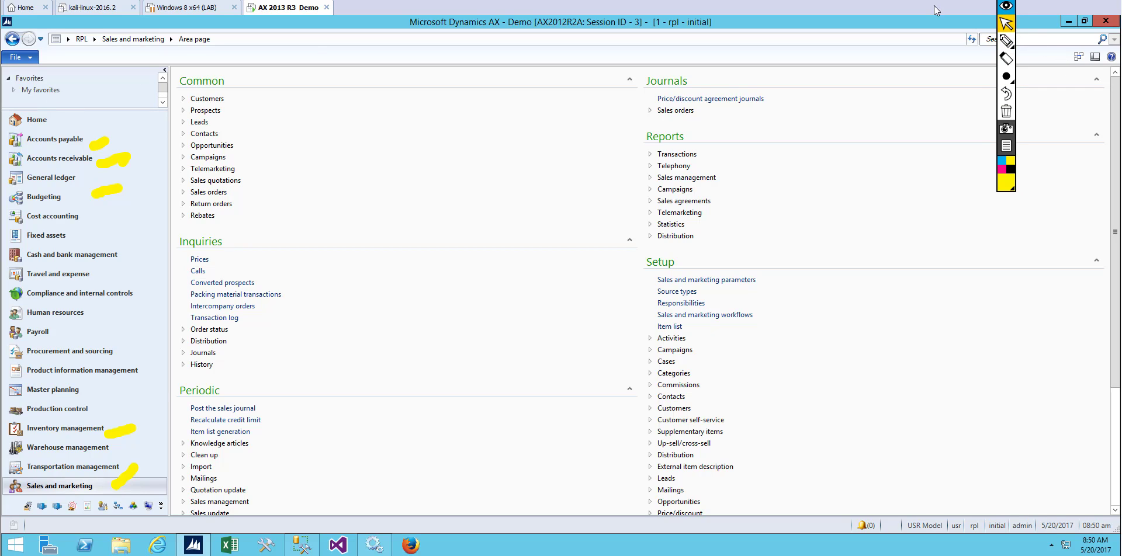
click(1004, 40)
mouse_move(2, 108)
mouse_down()
mouse_move(174, 117)
mouse_move(167, 516)
mouse_move(59, 529)
mouse_move(5, 515)
mouse_move(2, 116)
mouse_up()
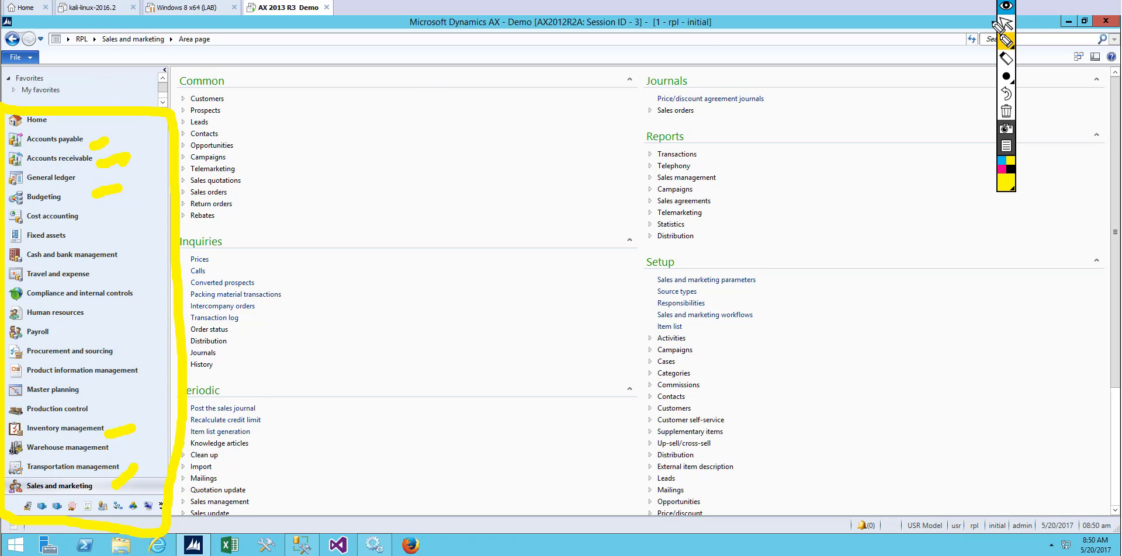
Display the list of available companies from the navigation path and clear all pen annotations from the screen
click(1006, 23)
click(68, 40)
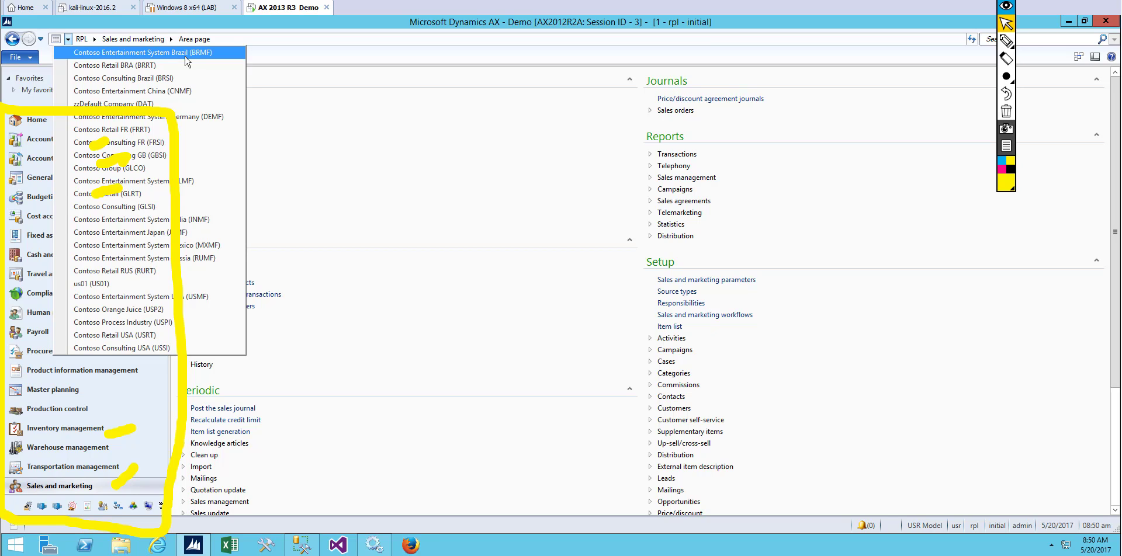
click(1006, 111)
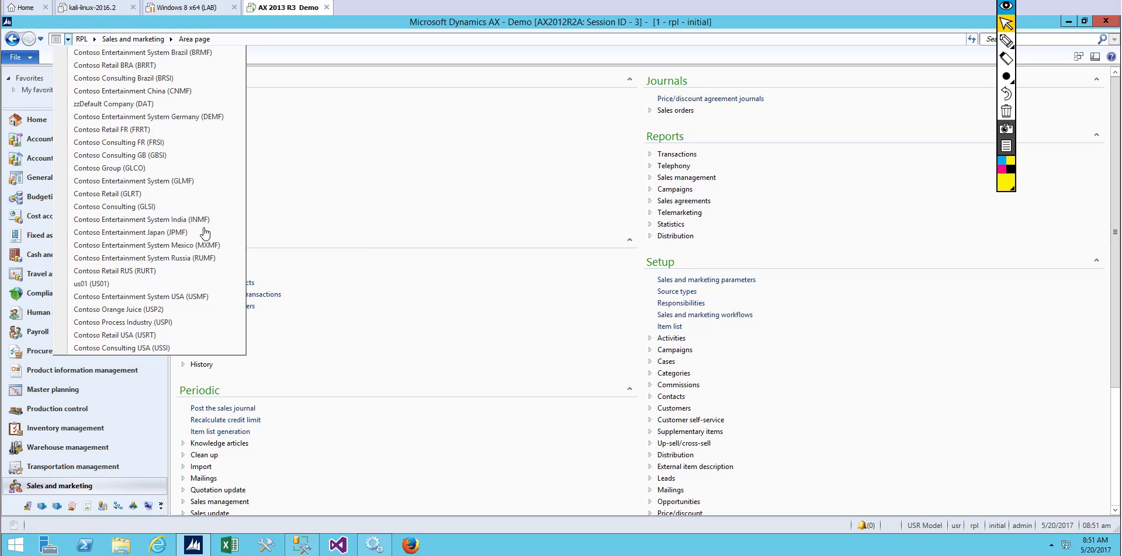
Examine the sections of Sales and marketing and the modules of the RPL company from the navigation path
click(172, 42)
click(171, 42)
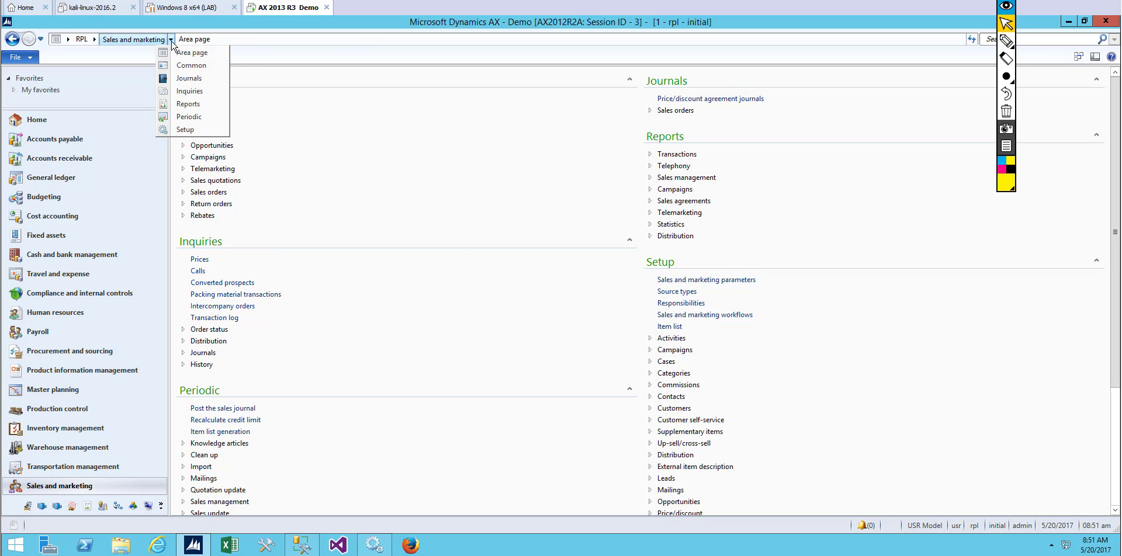
click(95, 41)
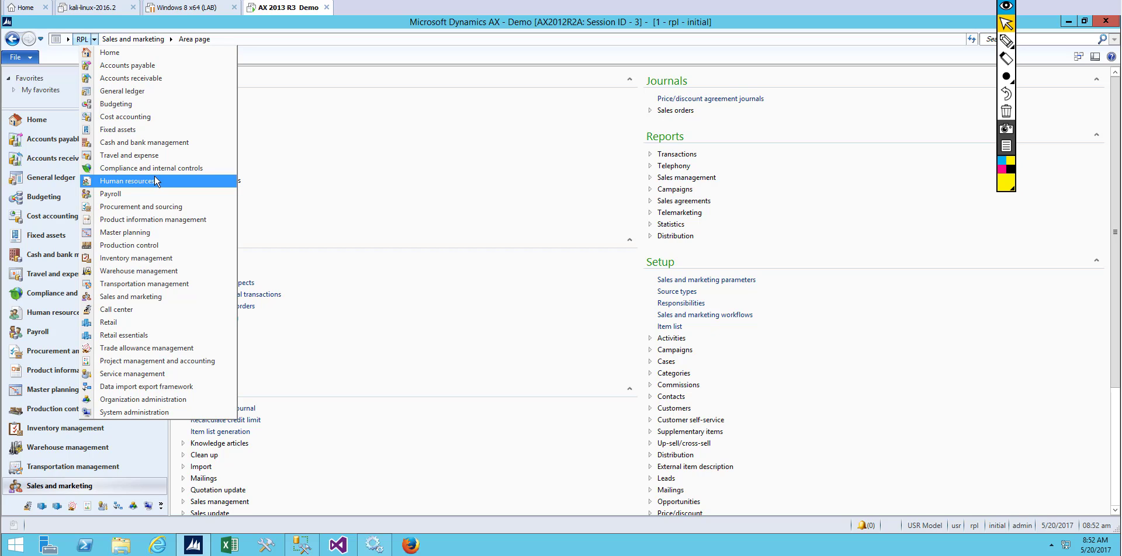
click(170, 39)
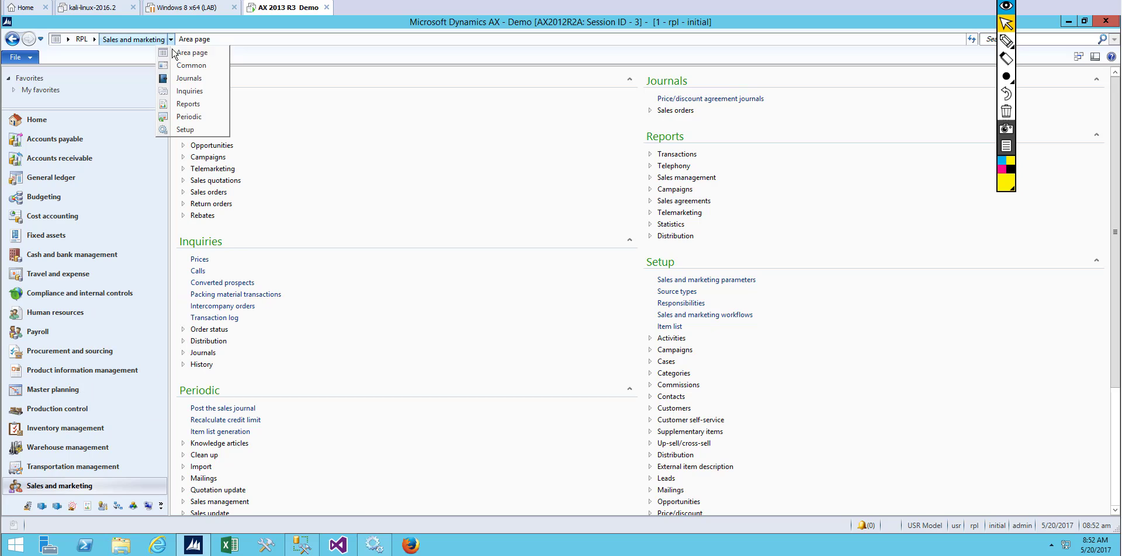
click(421, 135)
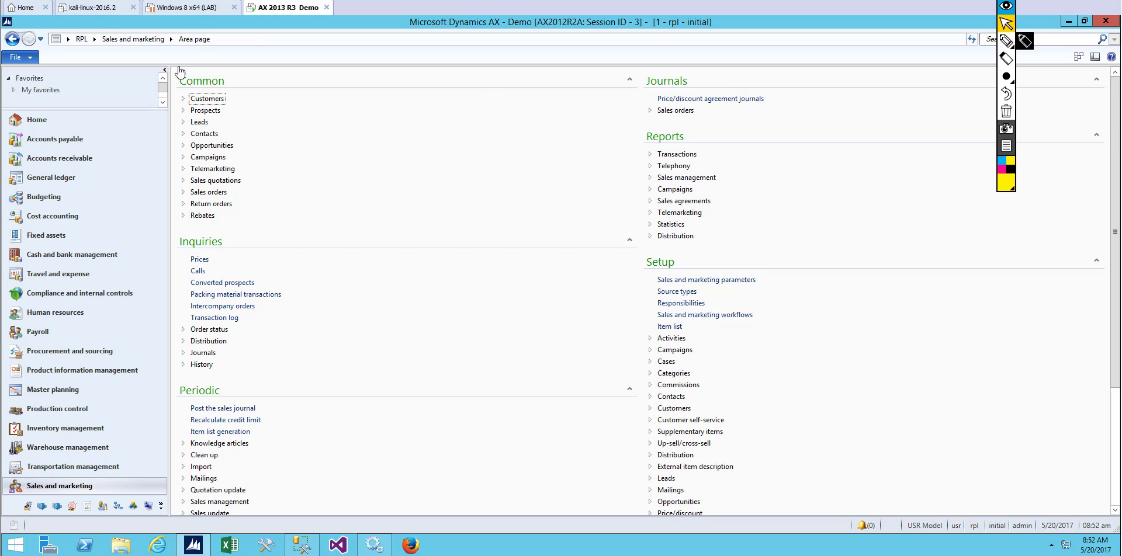
Outline the contents of the Sales and marketing area page with the yellow pen
click(1006, 40)
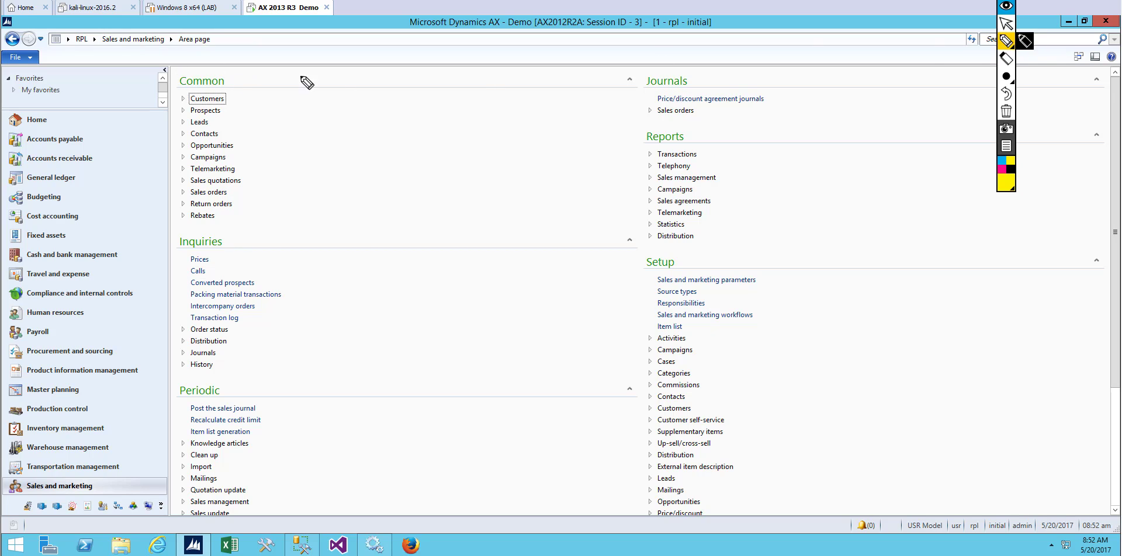
mouse_move(176, 68)
mouse_down()
mouse_move(752, 76)
mouse_move(847, 125)
mouse_move(921, 555)
mouse_move(184, 517)
mouse_move(159, 281)
mouse_move(181, 82)
mouse_up()
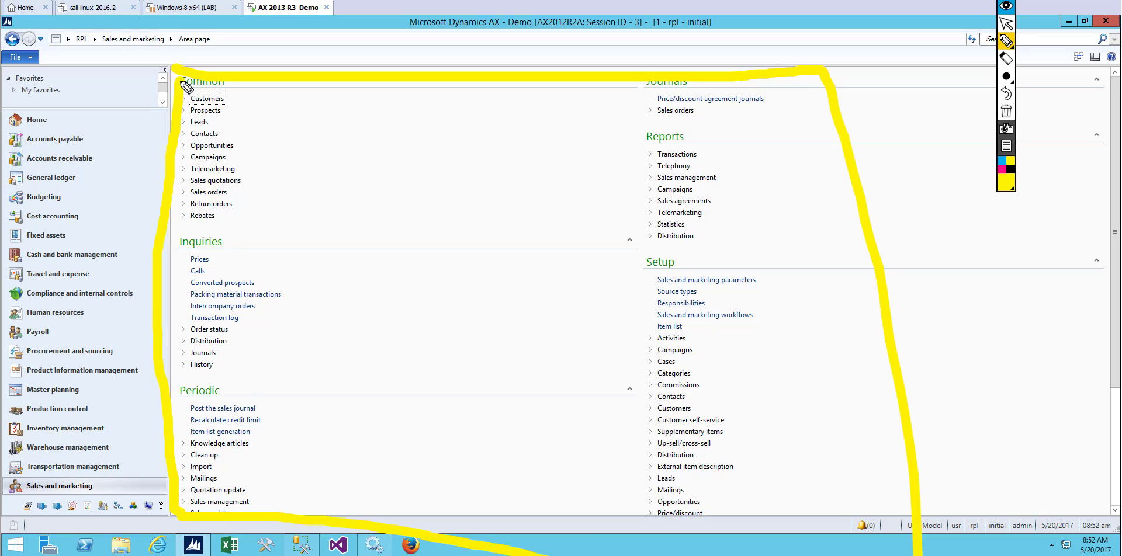
click(1006, 23)
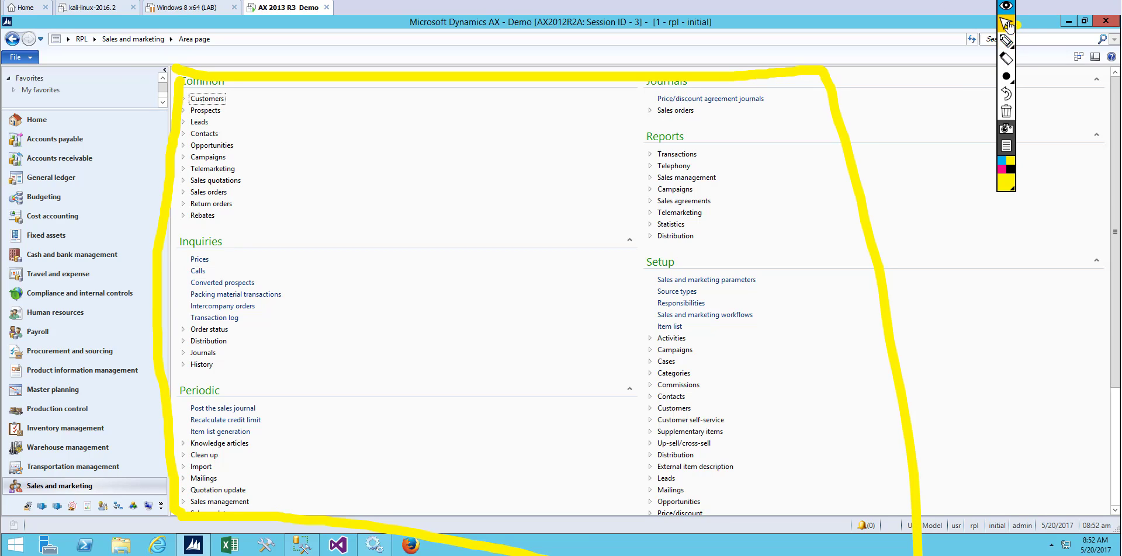
Display the Sales and marketing sections from the navigation path, clear all pen annotations and return to the area page
click(172, 40)
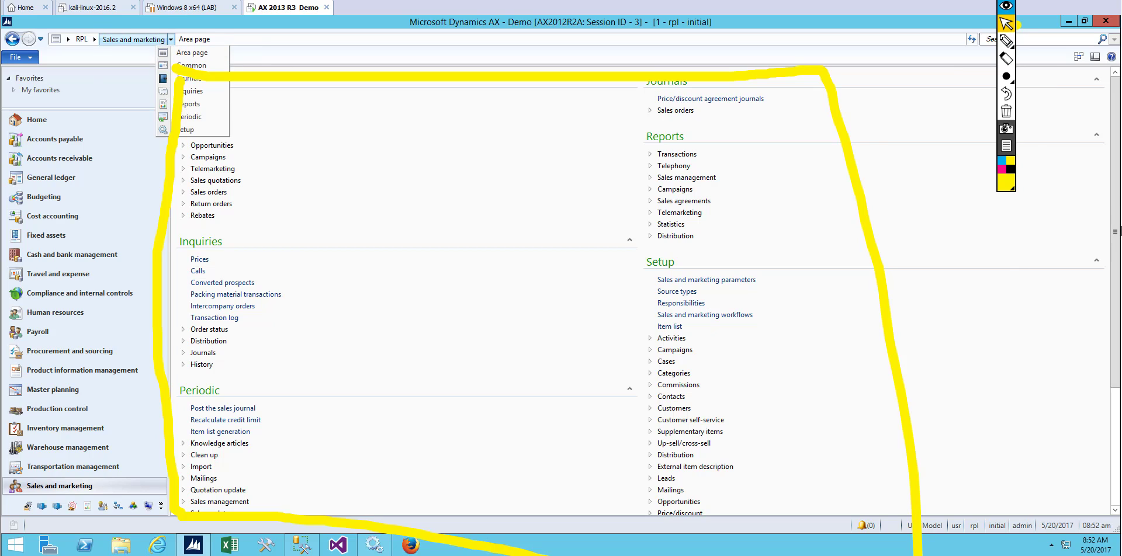
click(1006, 111)
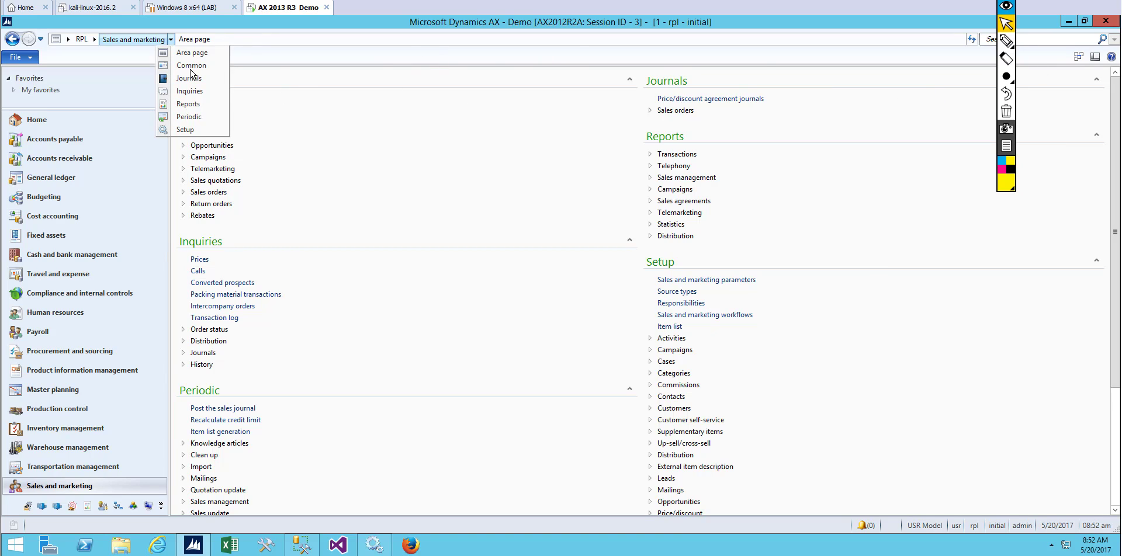
click(172, 52)
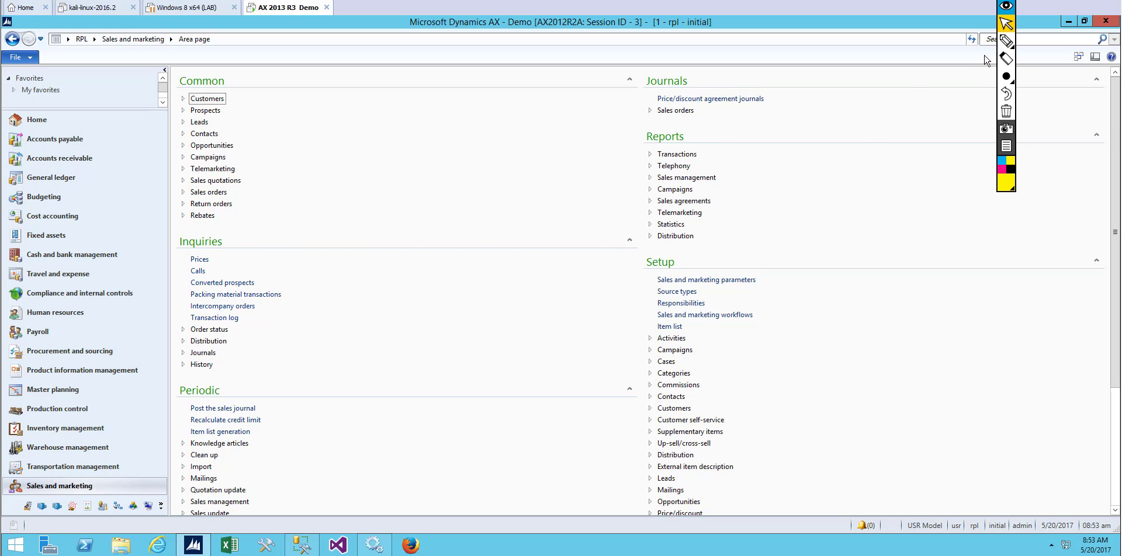
Underline beside the Reports and Common headings with the yellow pen and draw a loop around the Reports group
click(1007, 42)
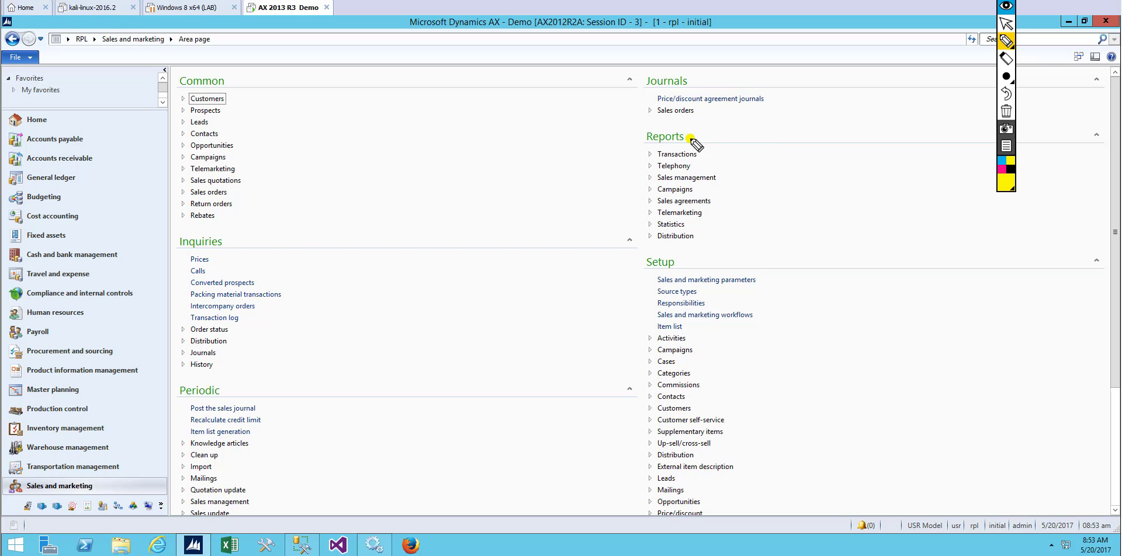
drag(690, 139, 766, 127)
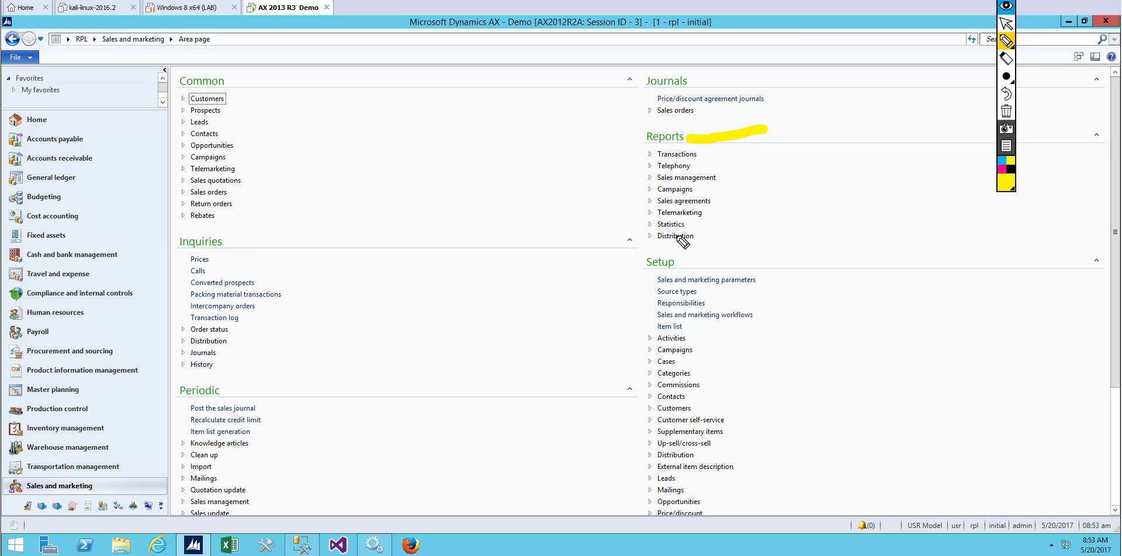
drag(231, 82, 280, 69)
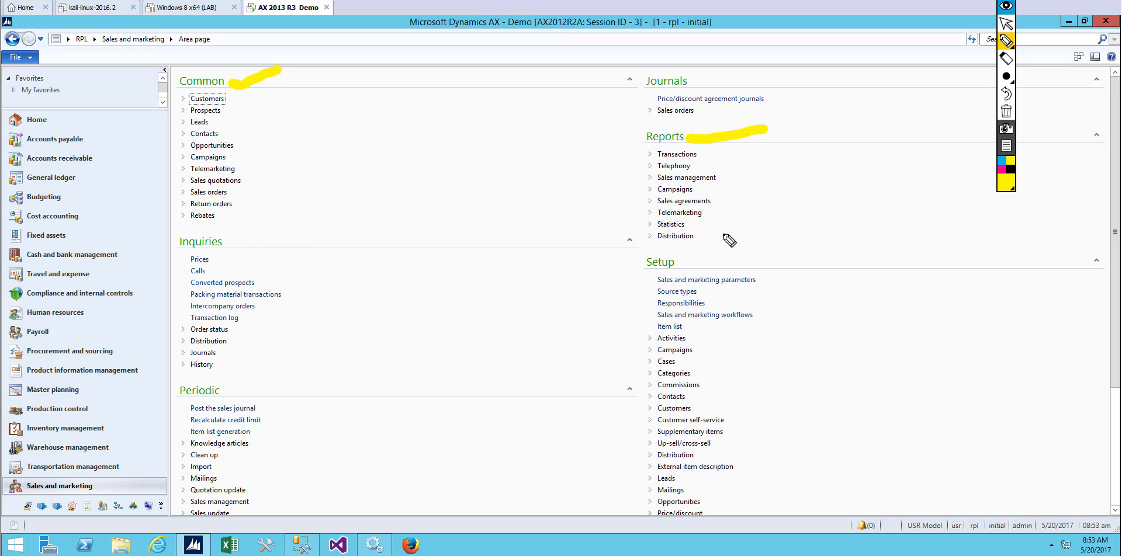
mouse_move(623, 138)
mouse_down()
mouse_move(680, 130)
mouse_move(738, 233)
mouse_move(639, 225)
mouse_move(611, 143)
mouse_move(628, 137)
mouse_up()
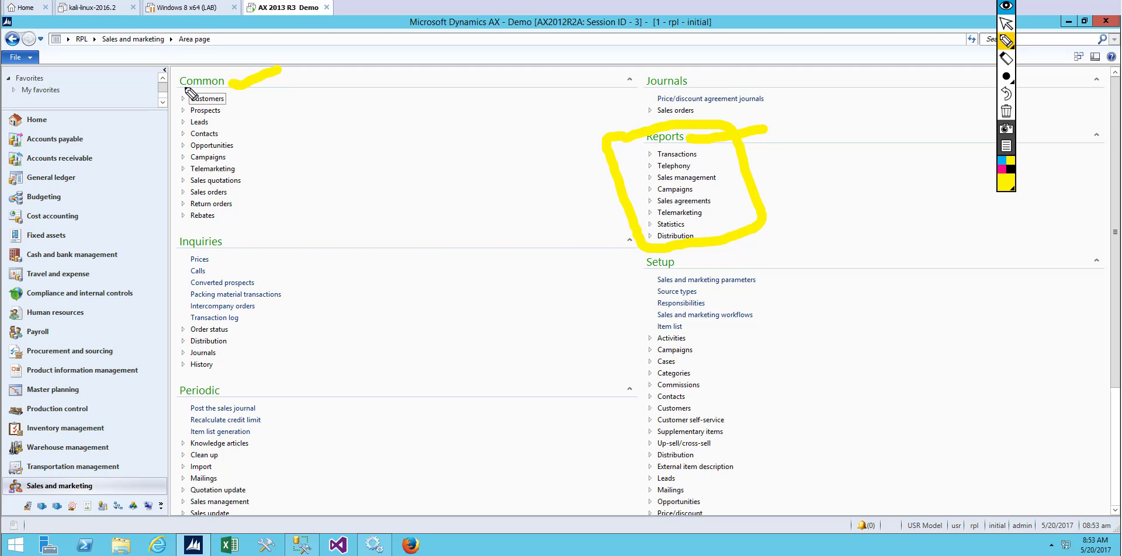
Draw a yellow loop around the Common group's entries and a check mark beside the Setup heading
mouse_move(180, 88)
mouse_down()
mouse_move(321, 100)
mouse_move(321, 113)
mouse_move(251, 213)
mouse_move(171, 232)
mouse_move(174, 97)
mouse_up()
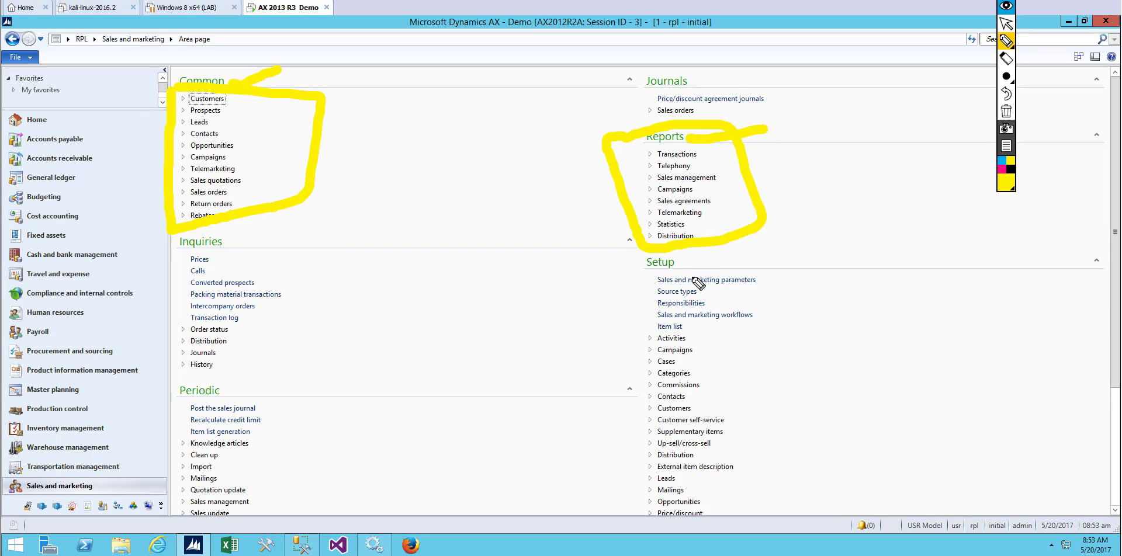
drag(681, 270, 743, 246)
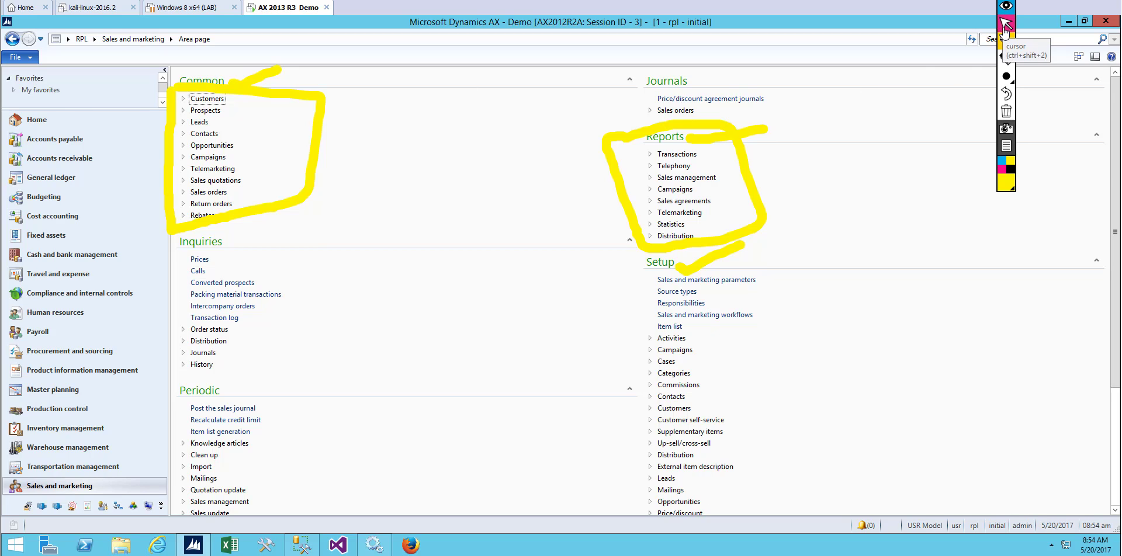
Clear all pen annotations and open the Accounts payable area page
click(1006, 111)
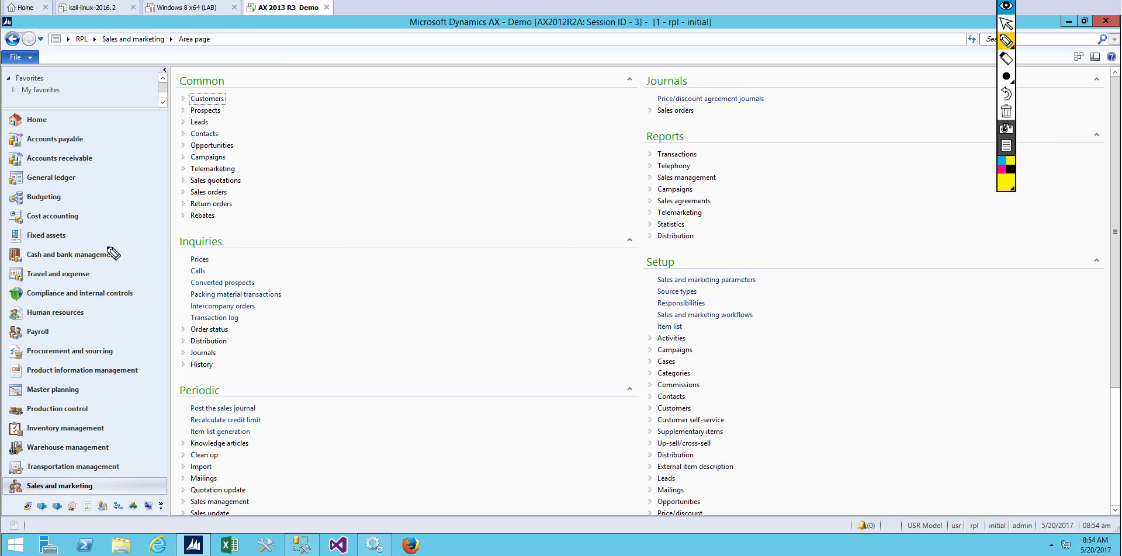
click(1007, 23)
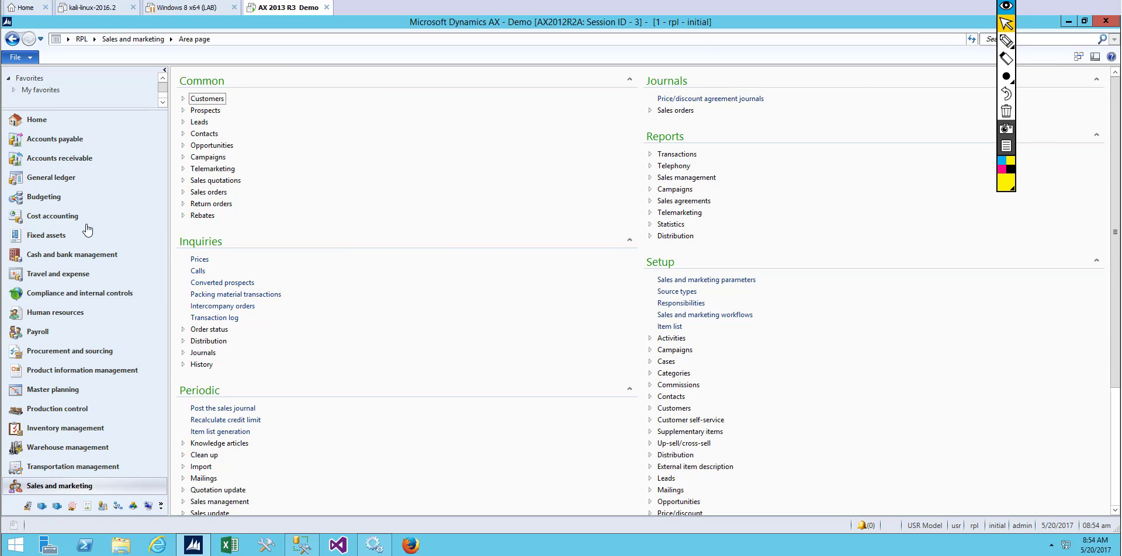
click(75, 142)
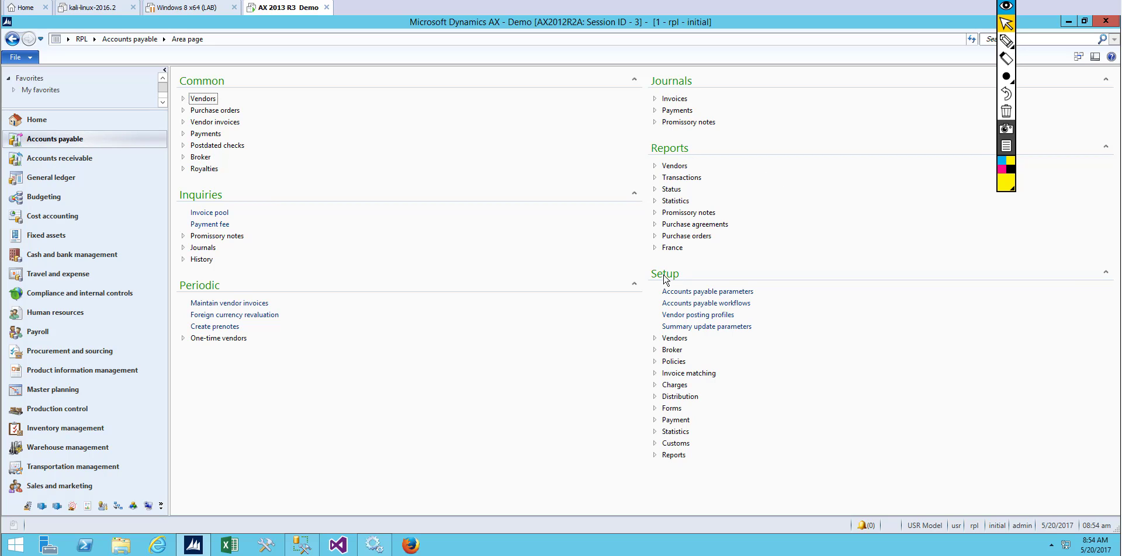
Outline the Setup group of the Accounts payable area page with the yellow pen and erase the annotation
click(1011, 45)
mouse_move(638, 262)
mouse_down()
mouse_move(906, 270)
mouse_move(744, 468)
mouse_move(642, 406)
mouse_move(650, 264)
mouse_up()
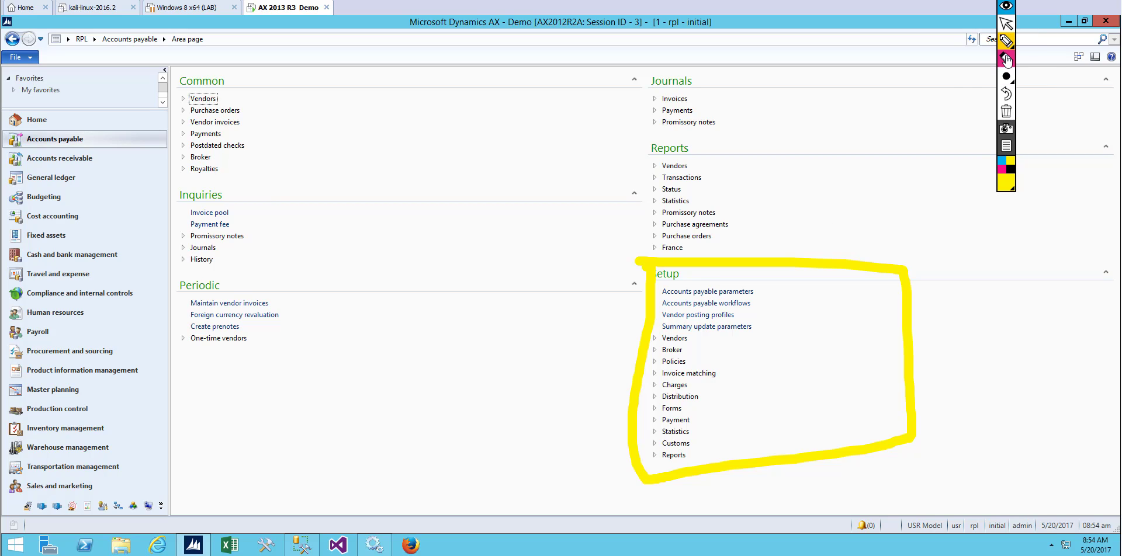
click(1007, 76)
click(1006, 111)
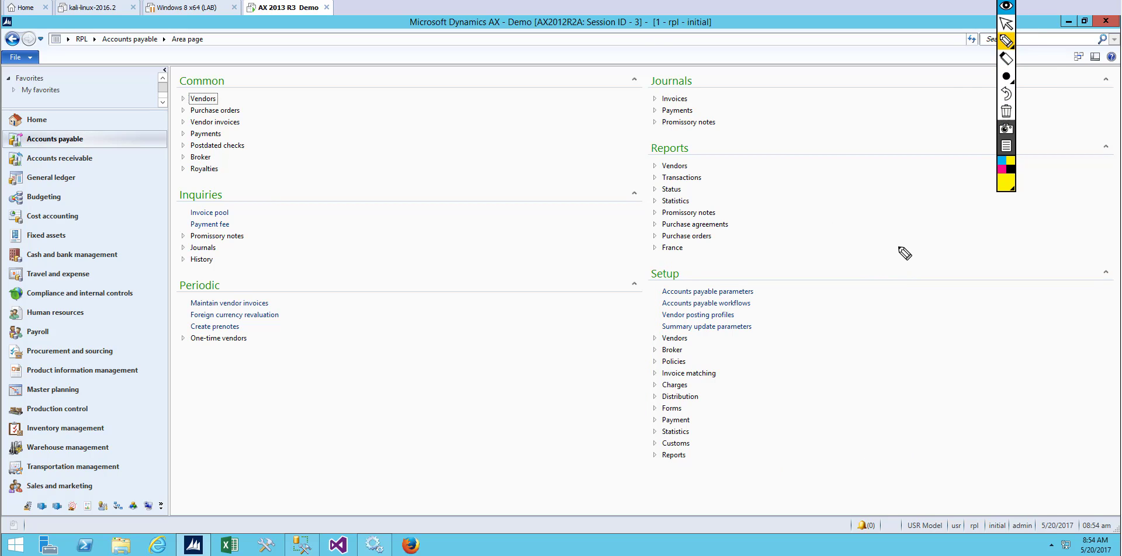